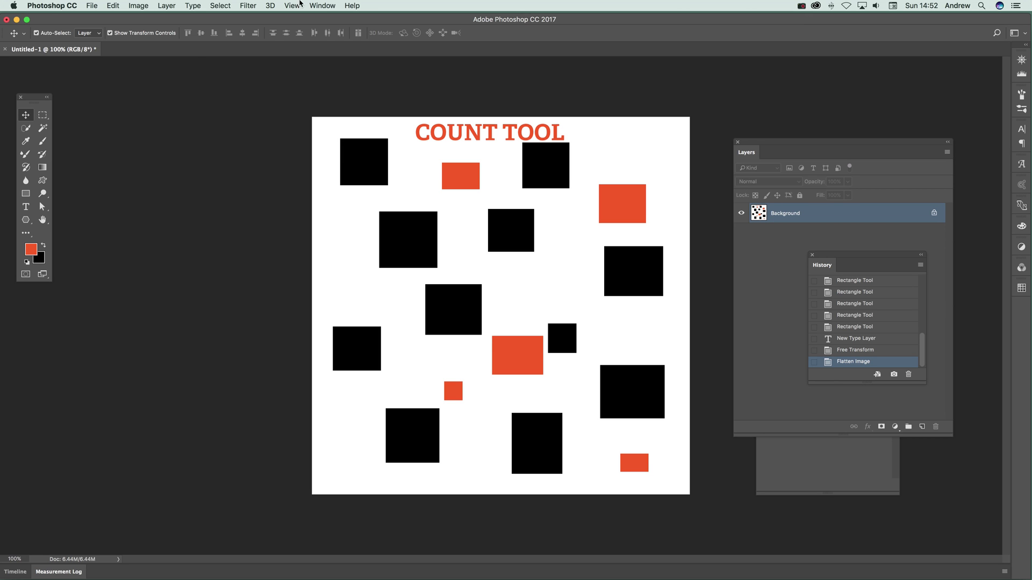
- Open the toolbar's hidden extra tools to reach the Count tool
click(27, 234)
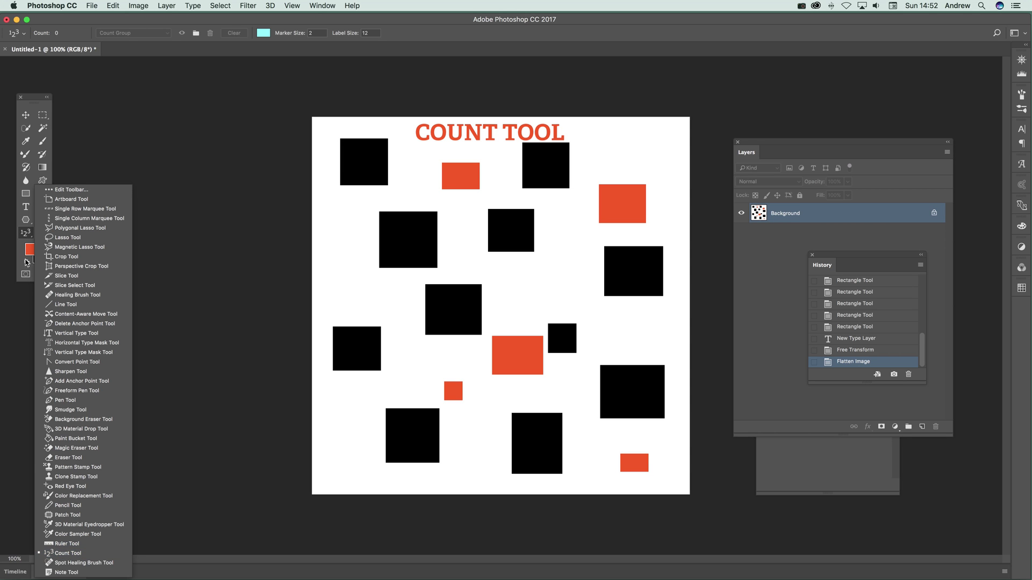
- Select the Count tool and number all eleven black squares 1 through 11
click(24, 235)
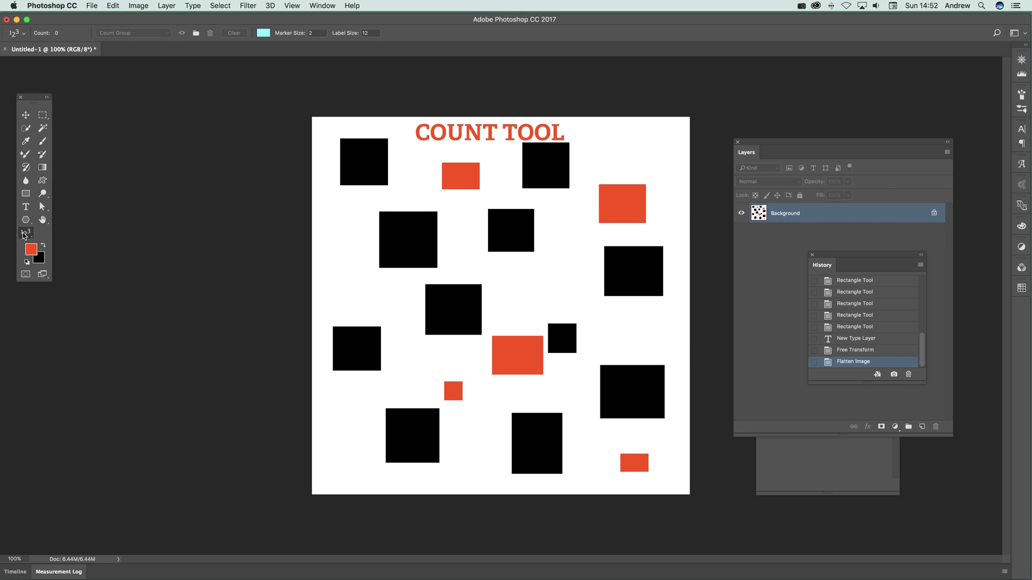
click(363, 167)
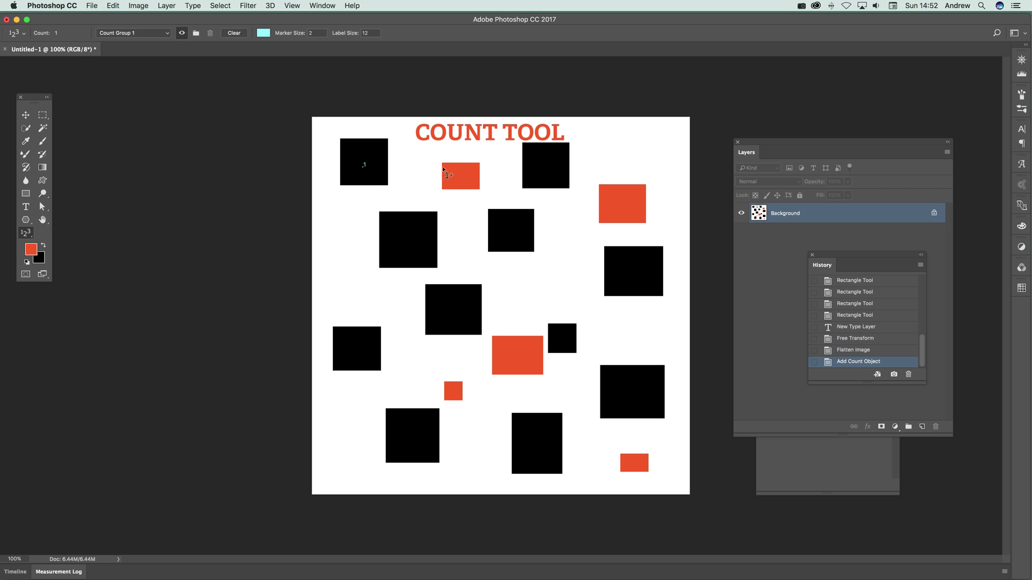
click(406, 241)
click(355, 347)
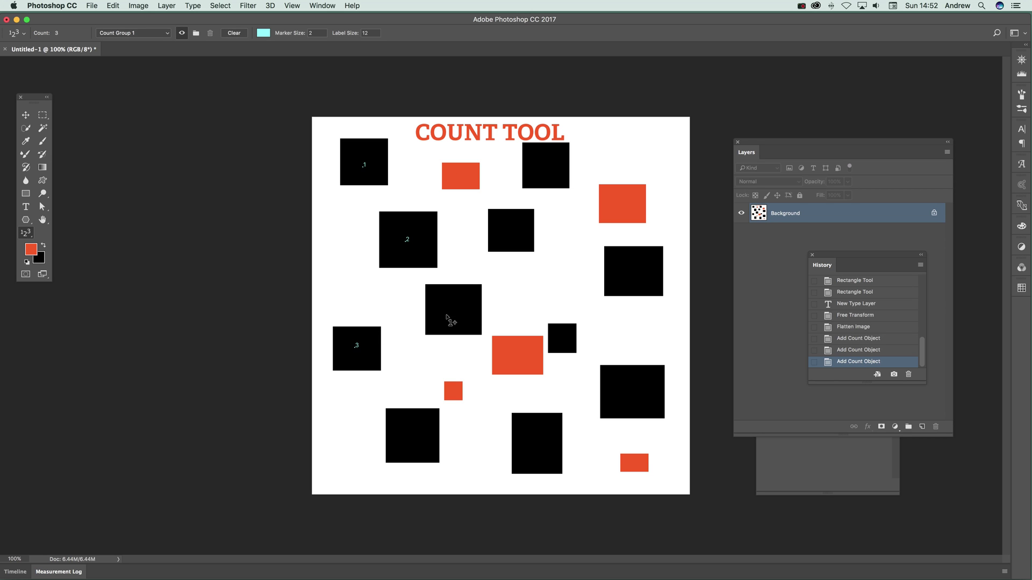
click(454, 306)
click(416, 432)
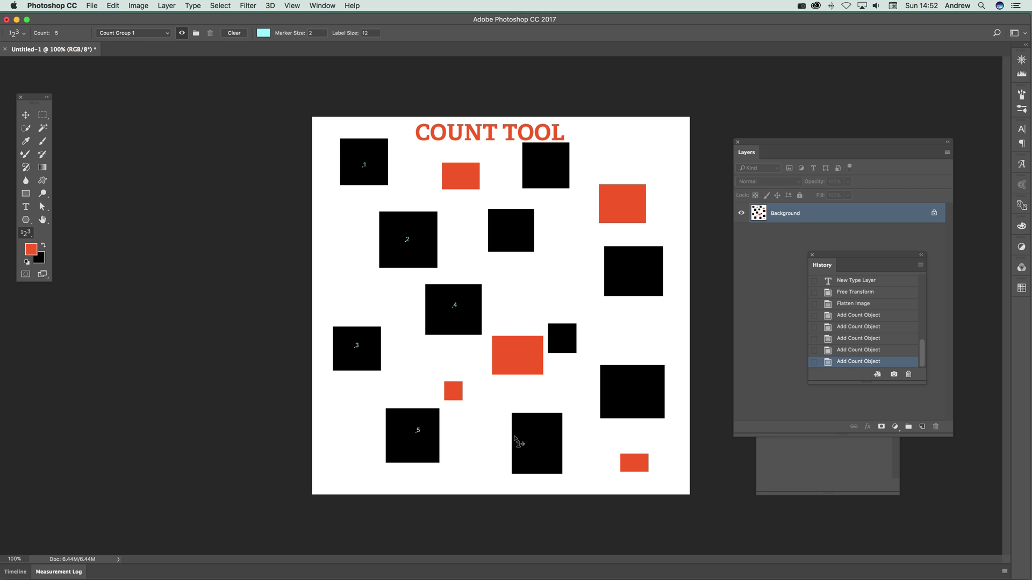
click(532, 441)
click(627, 397)
click(564, 336)
click(634, 277)
click(515, 231)
click(549, 162)
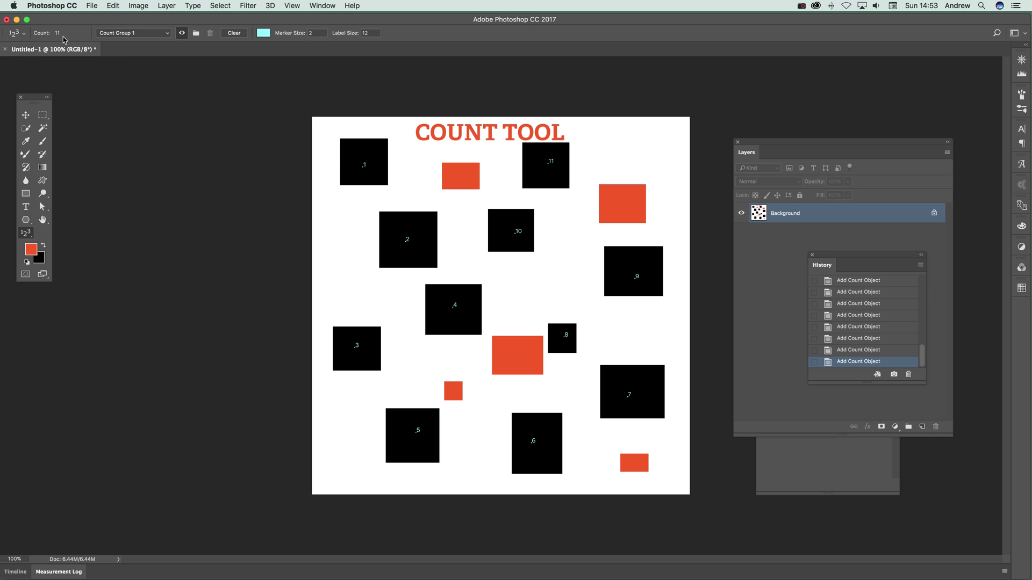
- Toggle the count group visibility, then set Marker Size 10 and Label Size 50
click(182, 33)
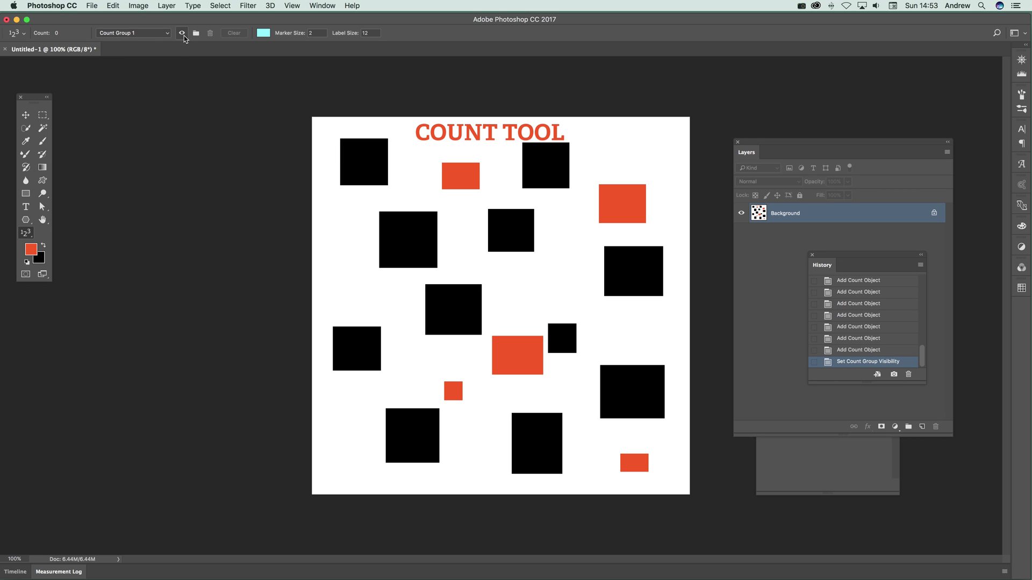
click(183, 35)
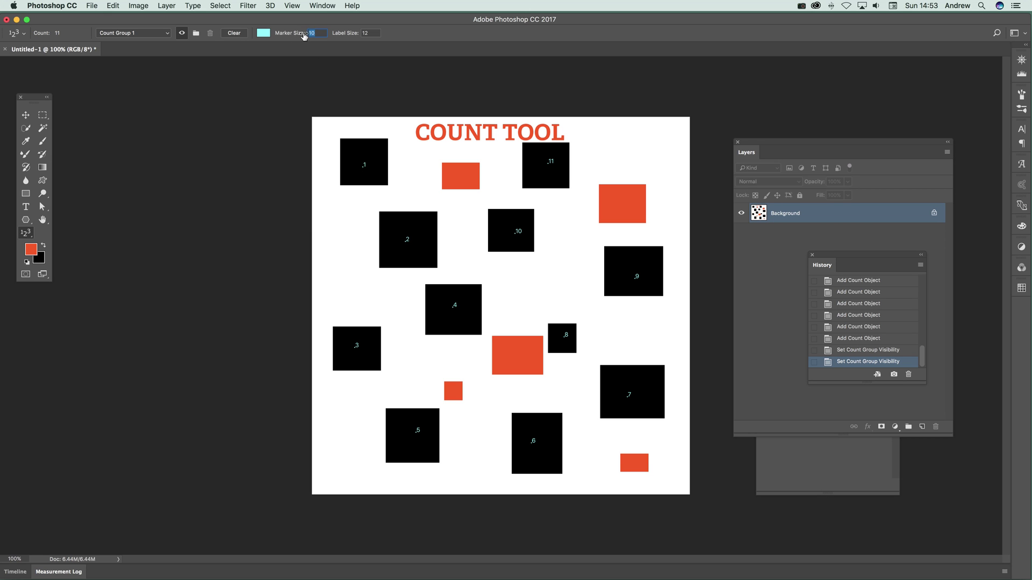
drag(299, 33, 306, 36)
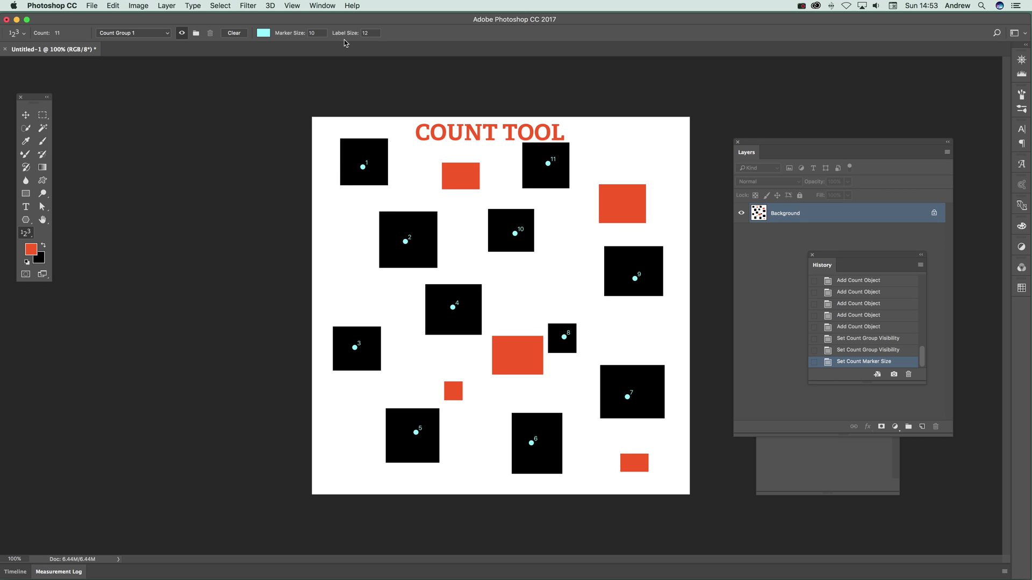
drag(353, 37, 361, 39)
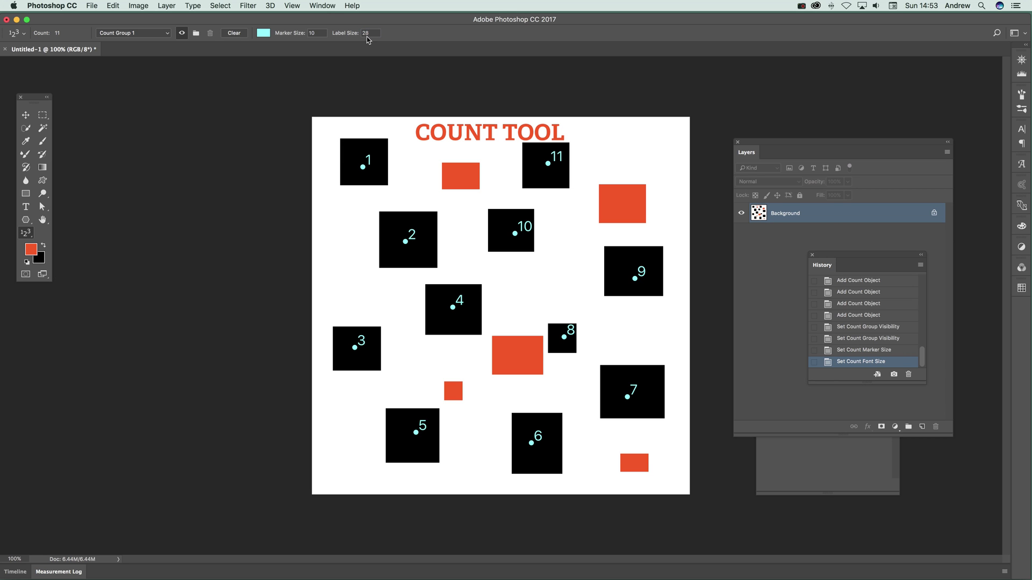
drag(352, 35, 362, 39)
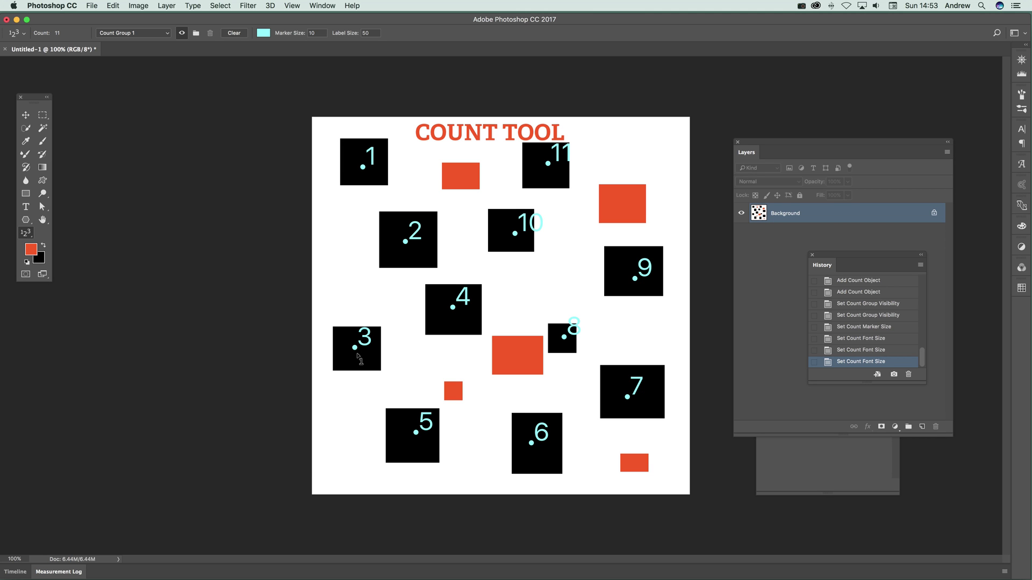
- Nudge count marker 3 and move it back, delete it, then recount the left square as 11
drag(354, 347, 354, 366)
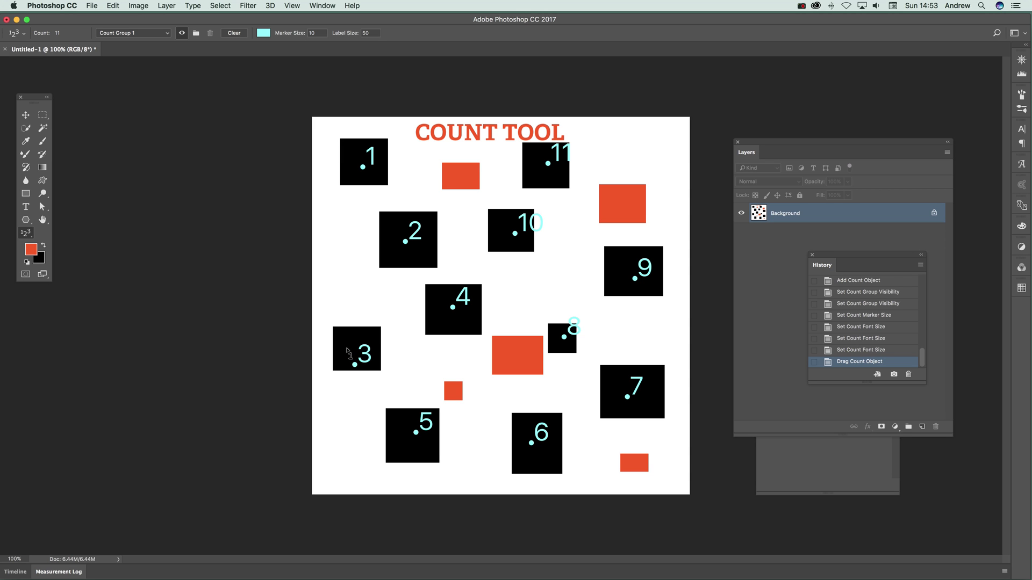
drag(354, 364, 346, 348)
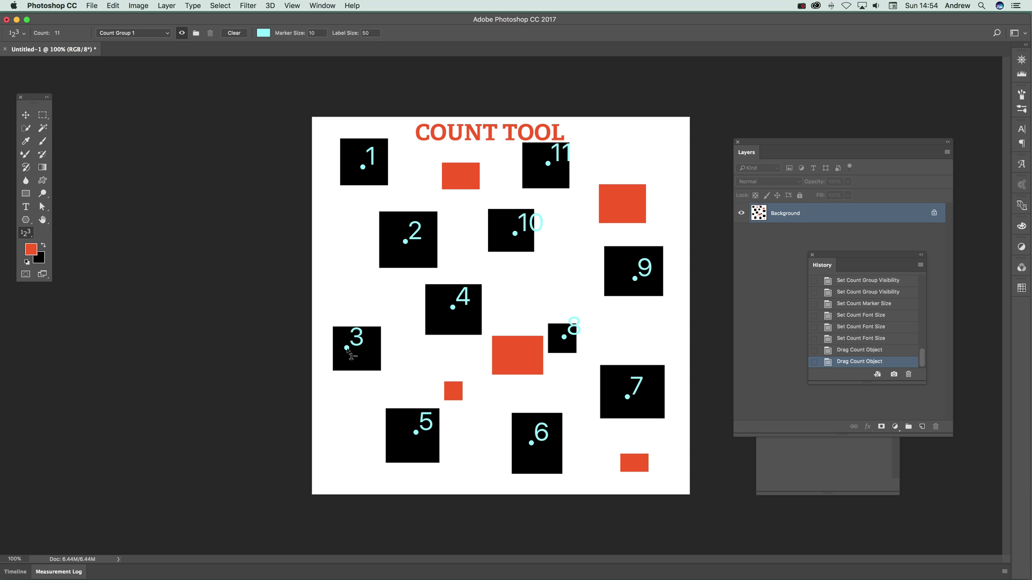
alt+click(347, 348)
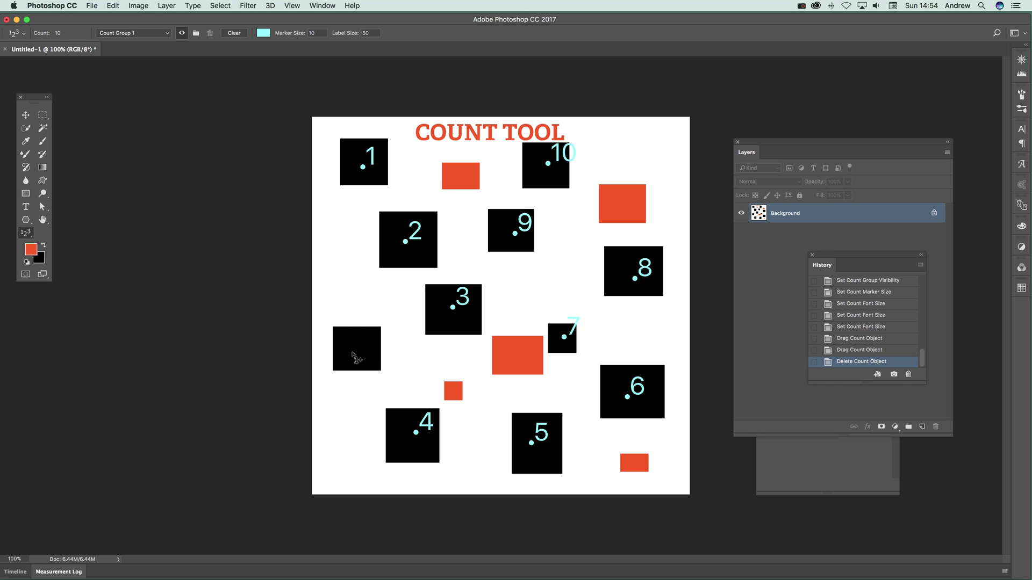
click(352, 352)
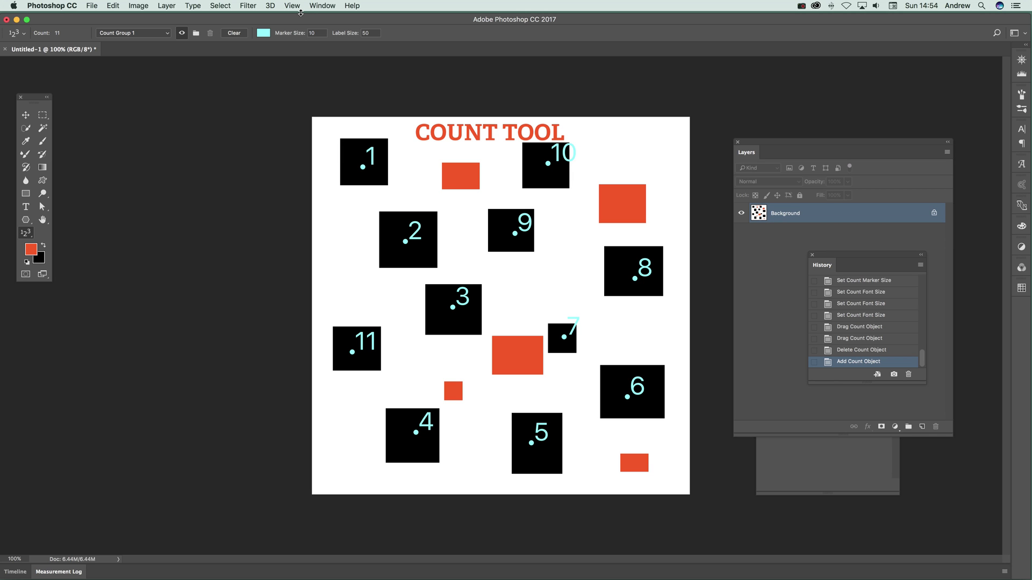
- Create a new count group named Count Group 2
click(125, 34)
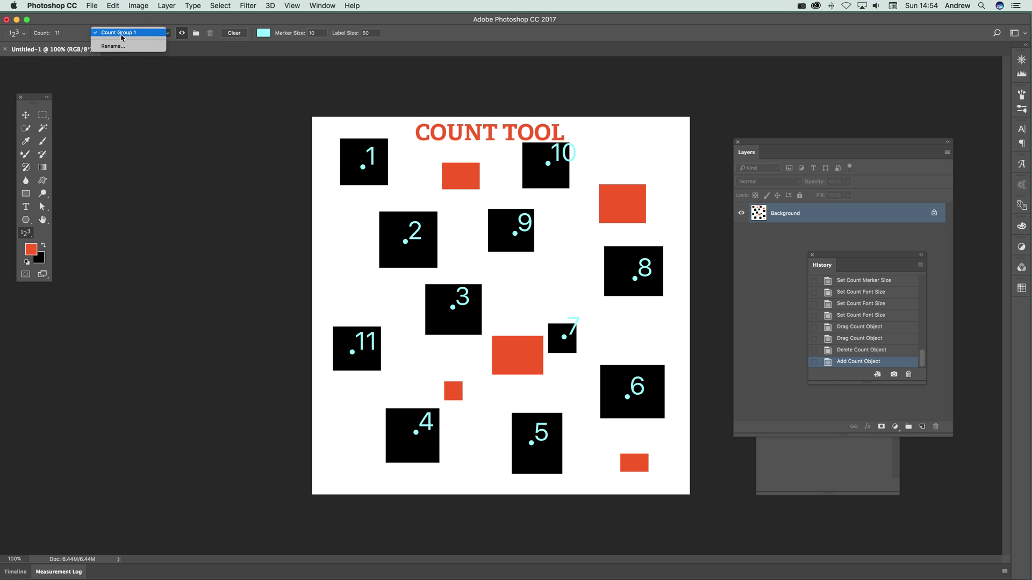
click(156, 21)
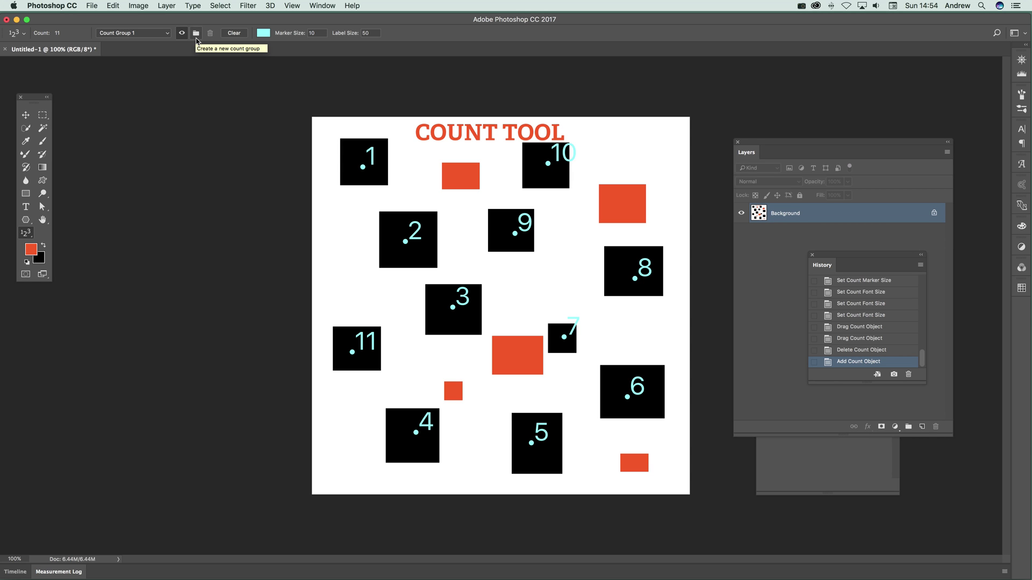
click(197, 34)
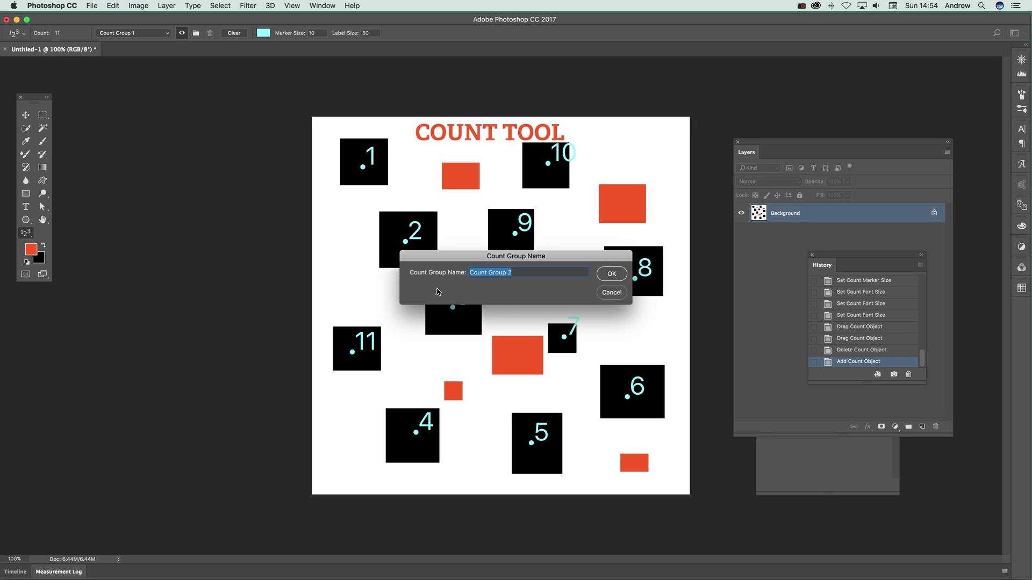
click(612, 274)
- Number the five orange rectangles 1 through 5 in Count Group 2
click(465, 177)
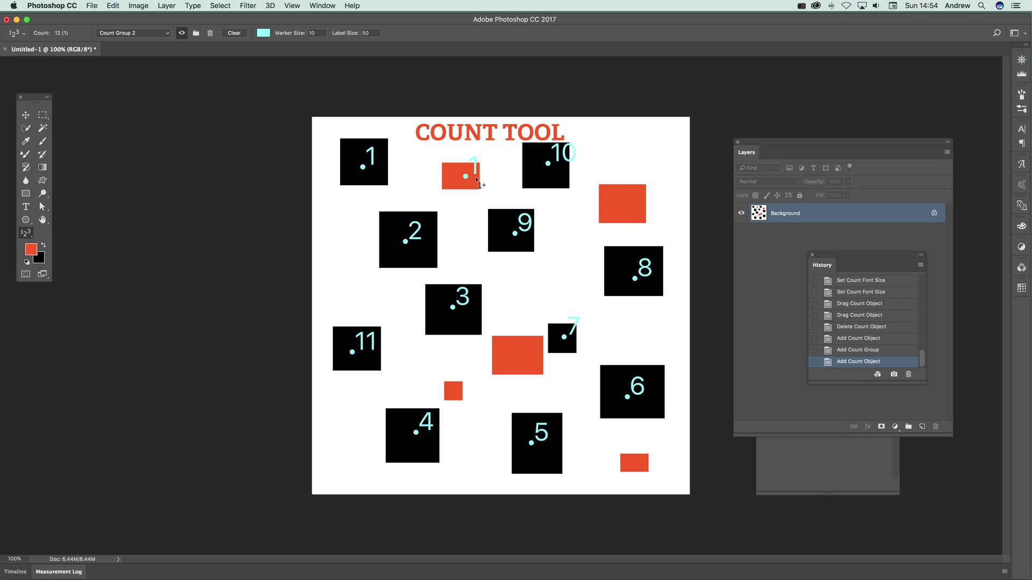
click(614, 205)
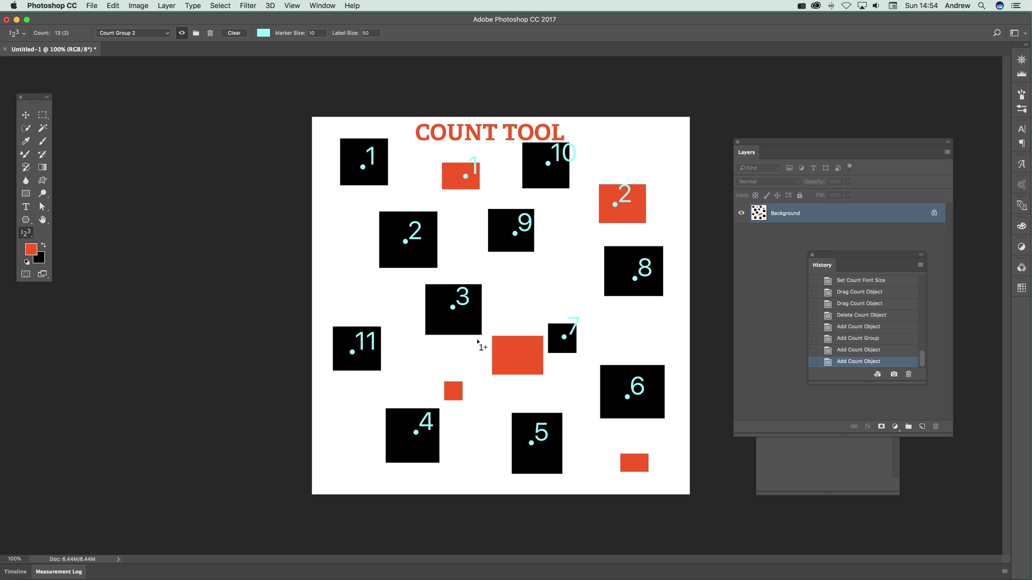
click(522, 355)
click(452, 392)
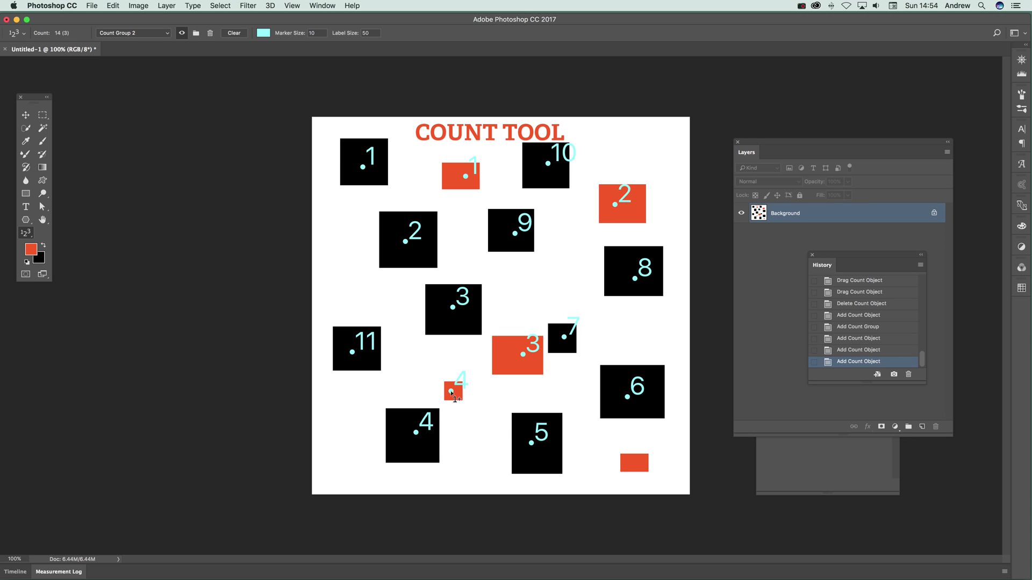
click(635, 463)
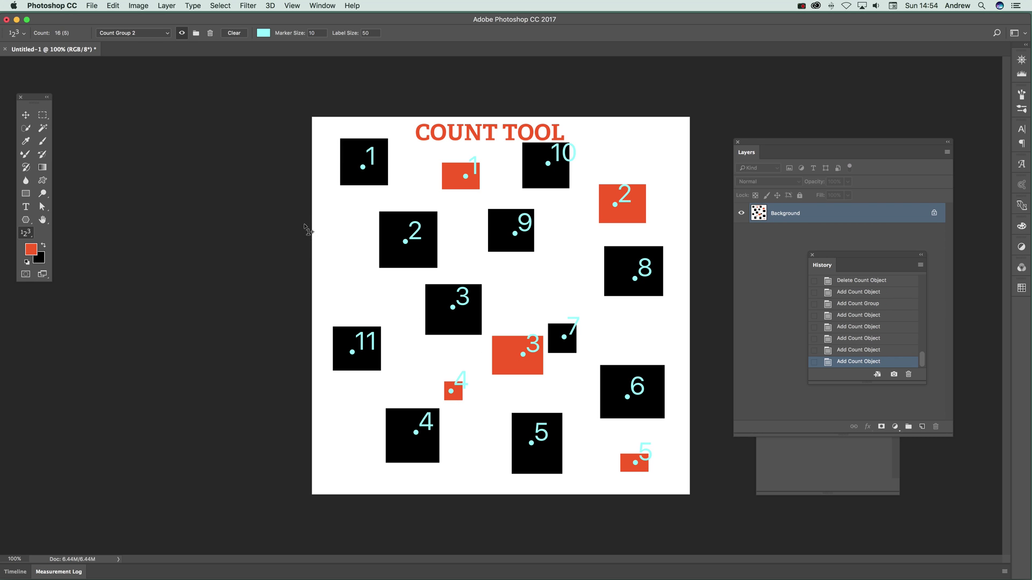
- Make Count Group 2 markers red, with Marker Size 3 and Label Size 24
click(264, 34)
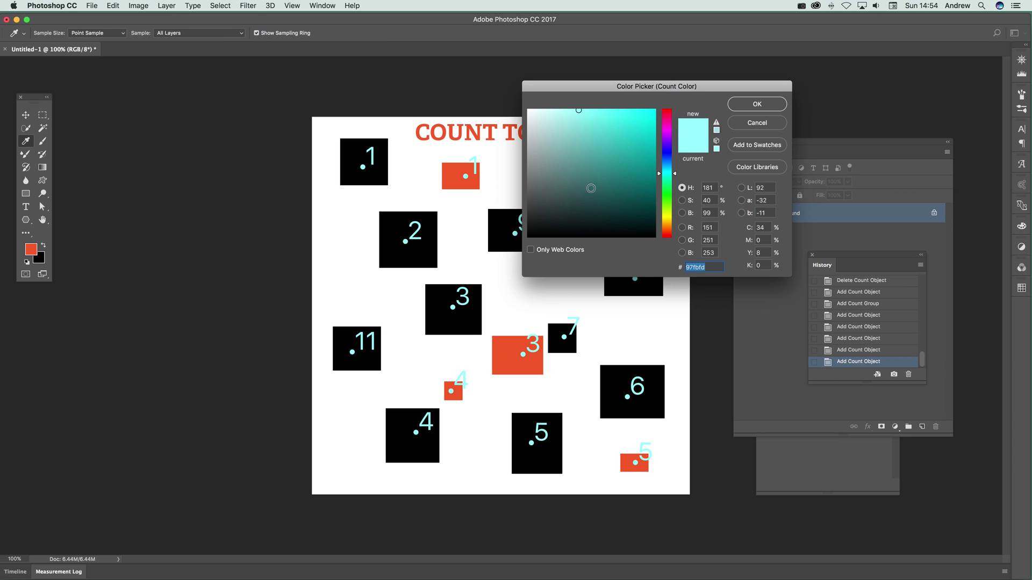
click(671, 238)
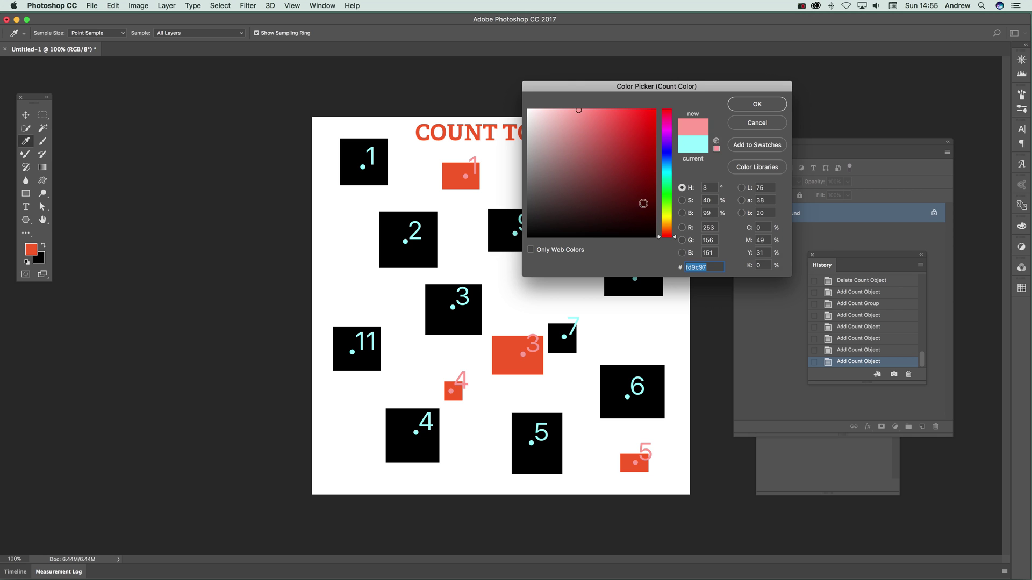
click(655, 114)
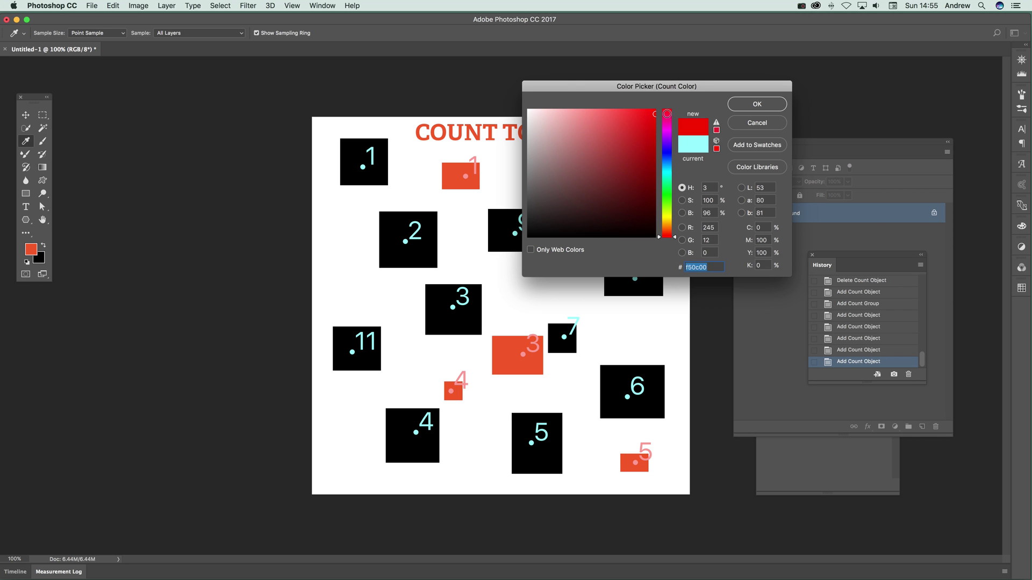
click(758, 104)
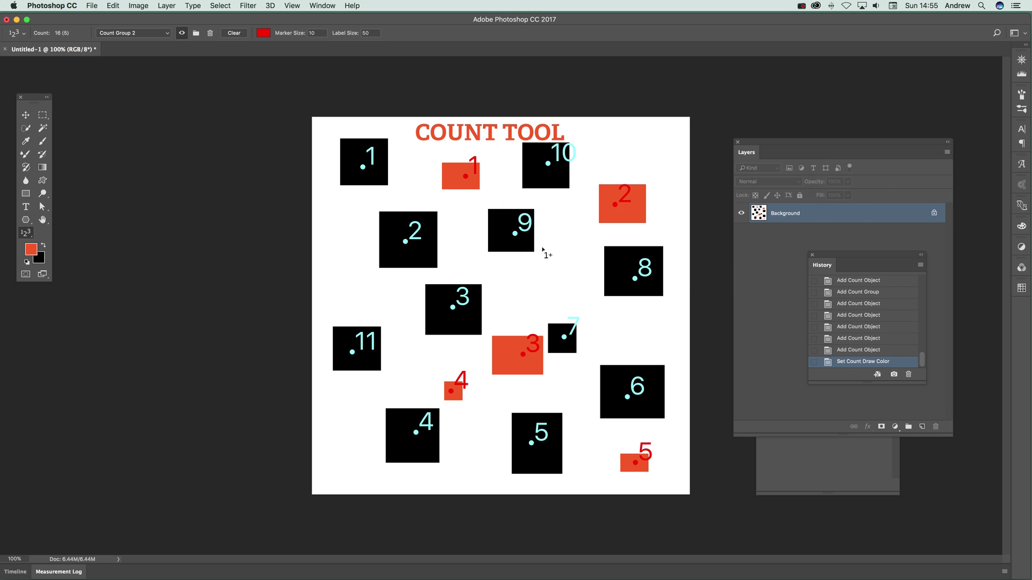
click(300, 36)
drag(300, 37, 339, 38)
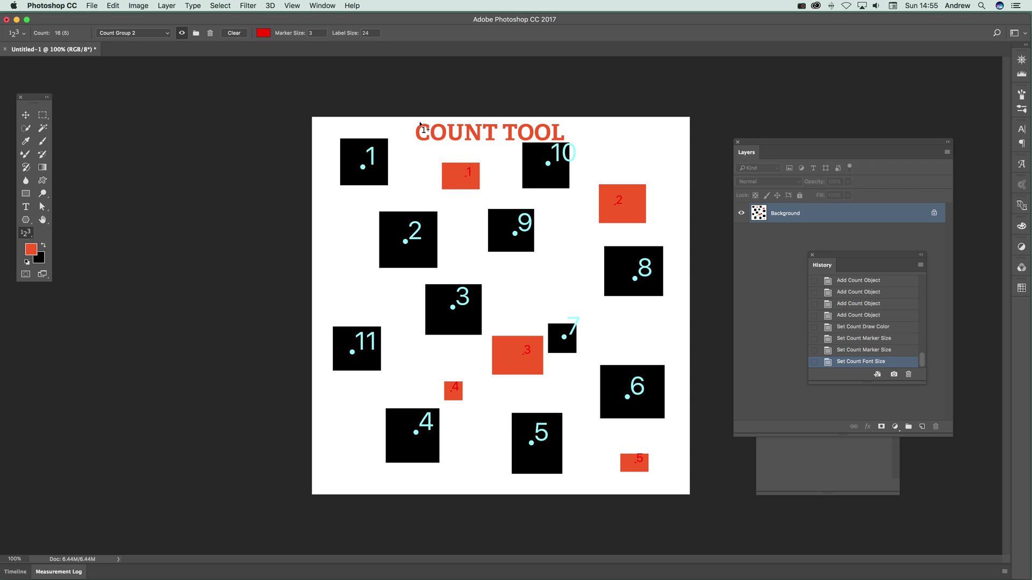
- Add red count points 6–9 stacked in the white space left of square 2
click(343, 279)
click(341, 259)
click(343, 235)
click(327, 205)
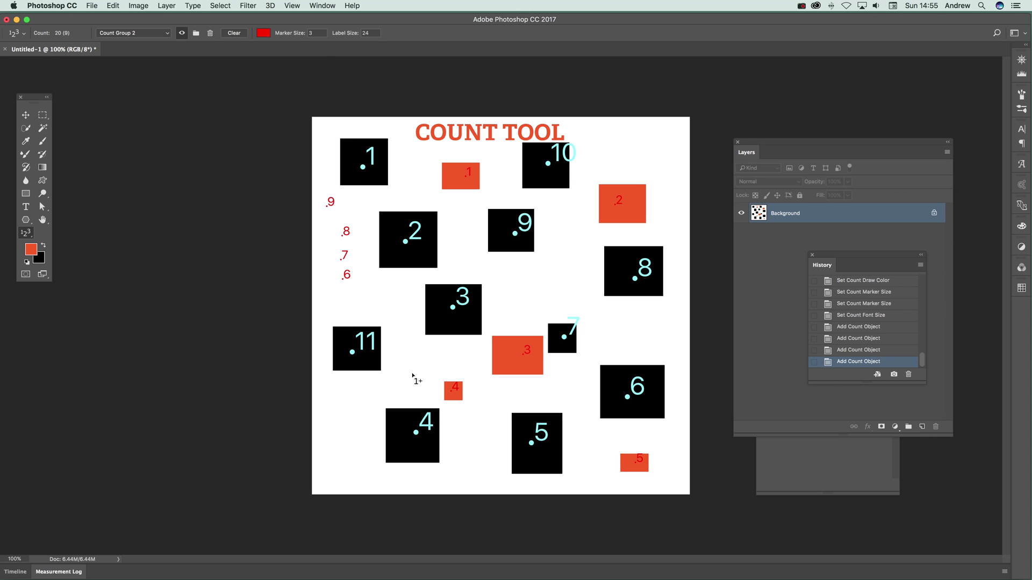